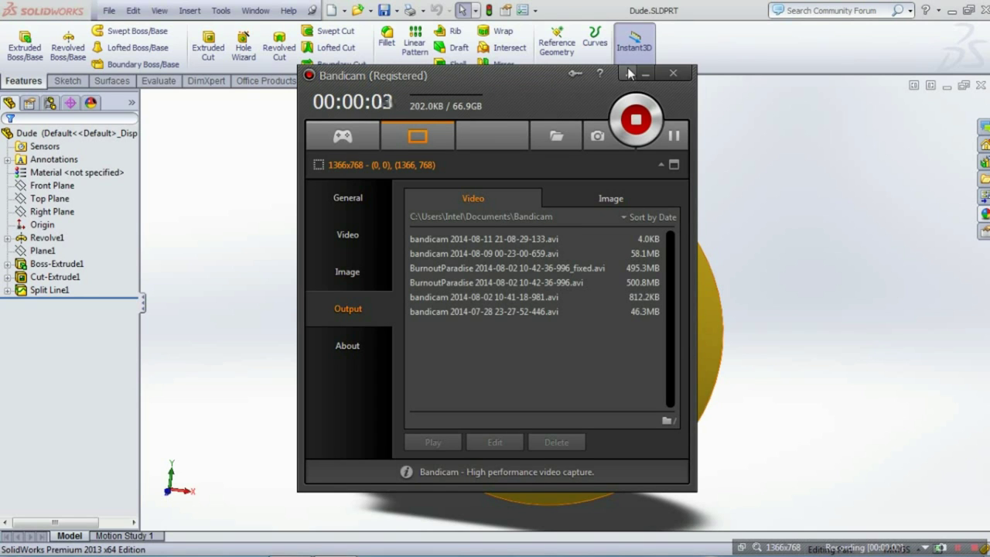
- Minimize the Bandicam recorder to reveal the sunglasses smiley part in SolidWorks
left_click(629, 73)
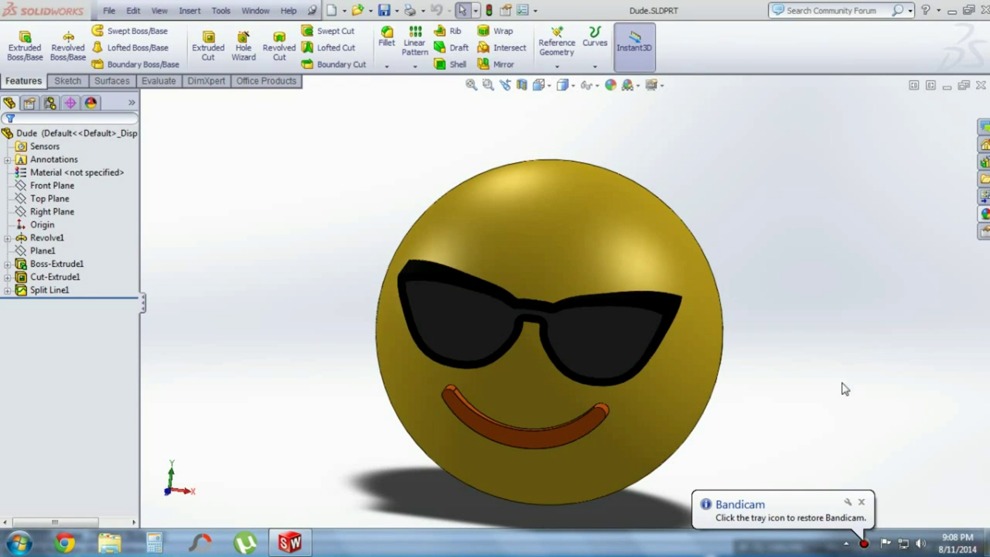
- Dismiss the recorder notification and orbit, pan and zoom to view the smiley's left side
left_click(867, 496)
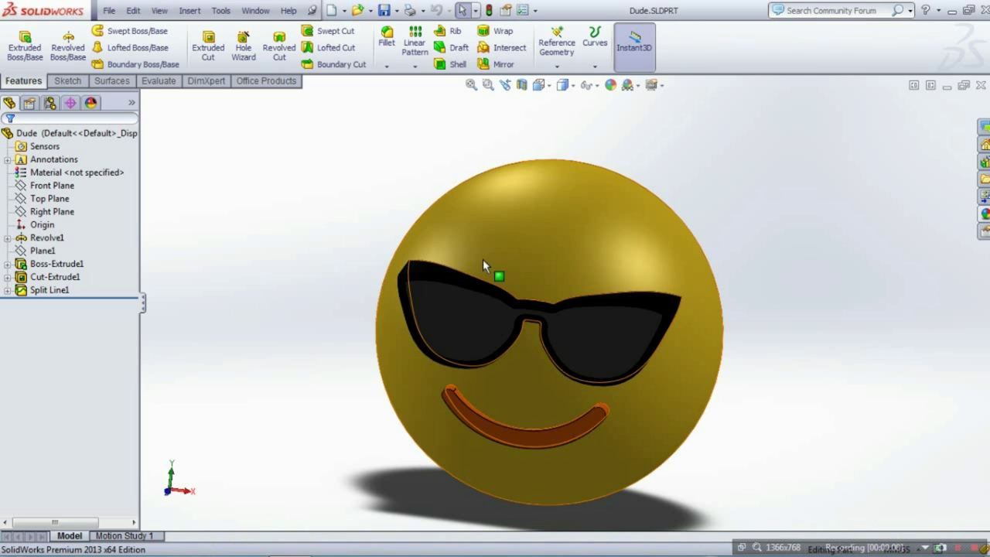
mouse_move(375, 292)
middle_mouse_down()
mouse_move(418, 288)
mouse_move(338, 325)
mouse_move(333, 376)
mouse_move(382, 317)
mouse_move(375, 349)
mouse_move(617, 320)
middle_mouse_up()
scroll(375, 340, "up", 3)
middle_click_drag(813, 272, 707, 280, "ctrl")
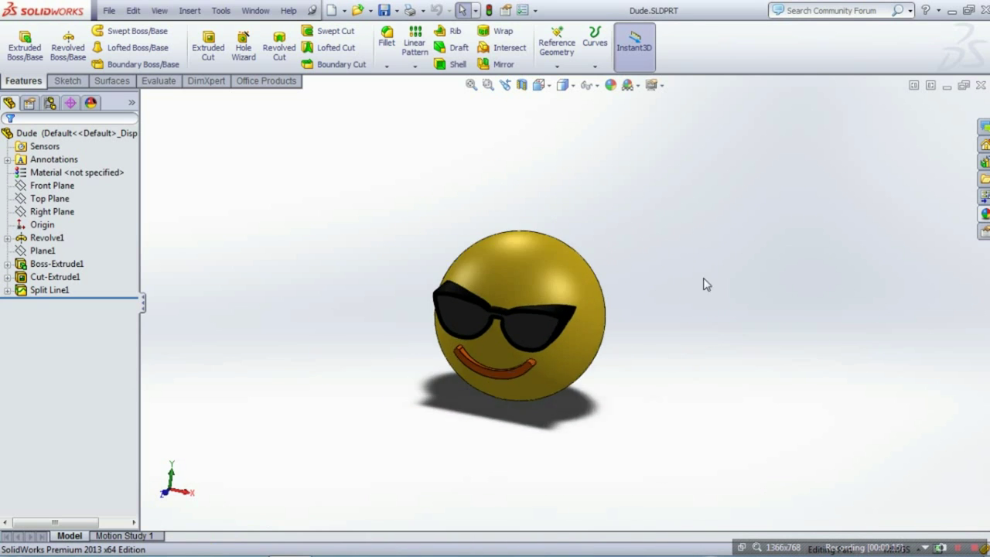
scroll(404, 354, "down", 1)
scroll(404, 335, "up", 1)
scroll(516, 300, "down", 2)
scroll(517, 300, "down", 2)
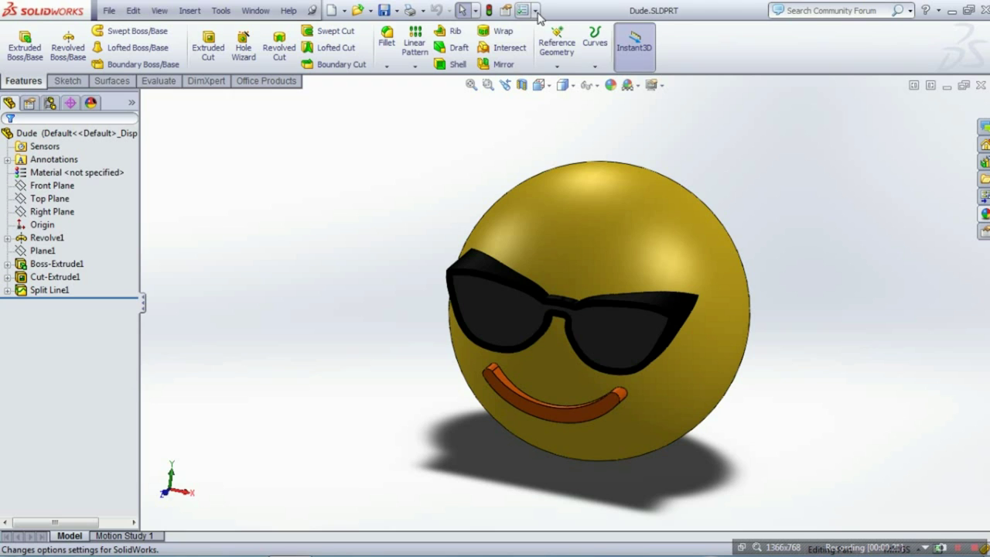
- Enable the PhotoView 360 add-in via Options > Add-Ins and open its menu
left_click(535, 11)
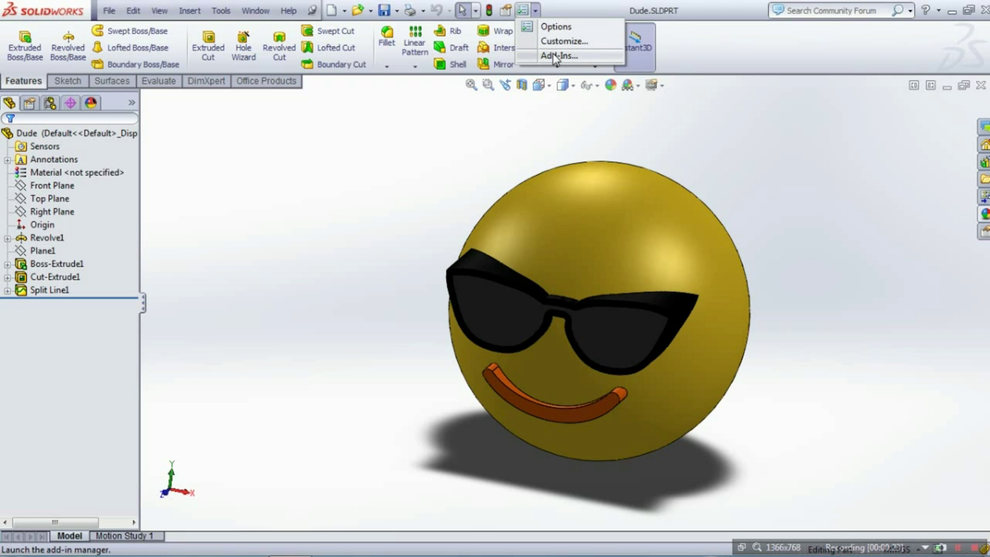
left_click(580, 56)
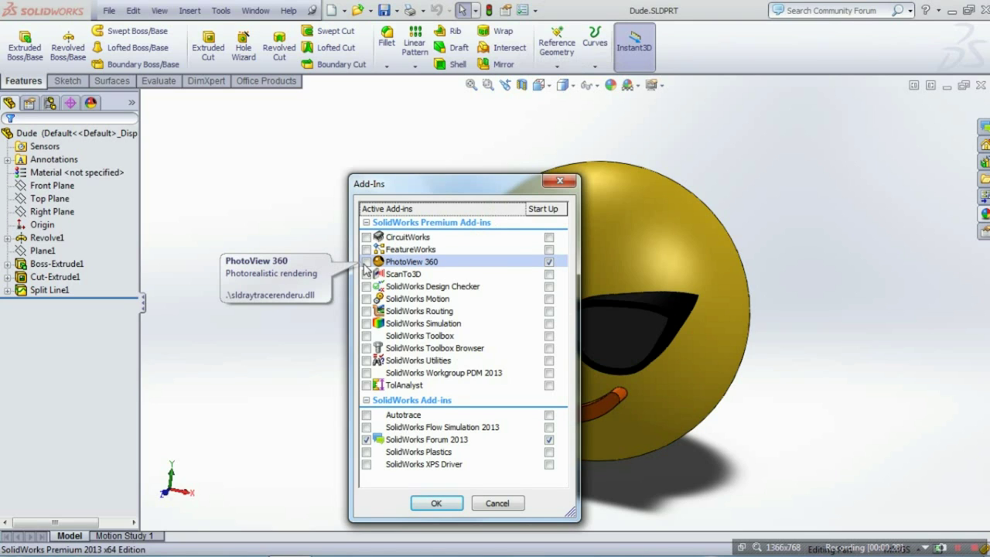
left_click(366, 261)
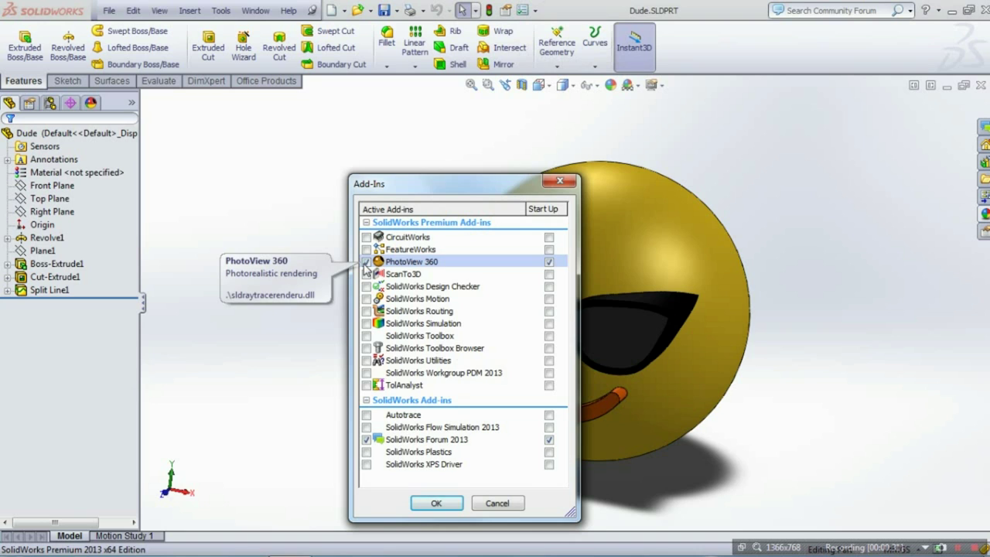
left_click(453, 503)
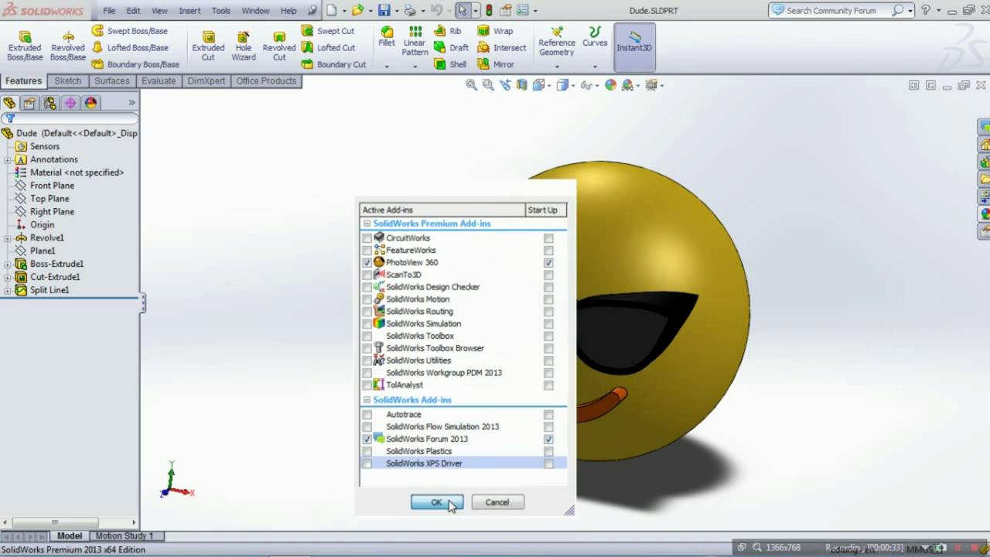
left_click(276, 11)
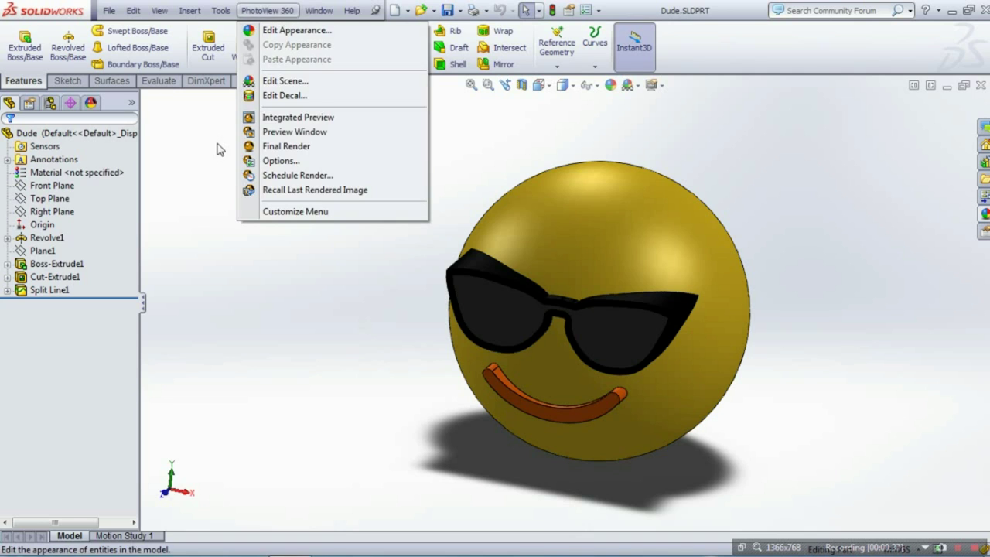
- Close the PhotoView 360 menu and switch the CommandManager to Render Tools
left_click(219, 147)
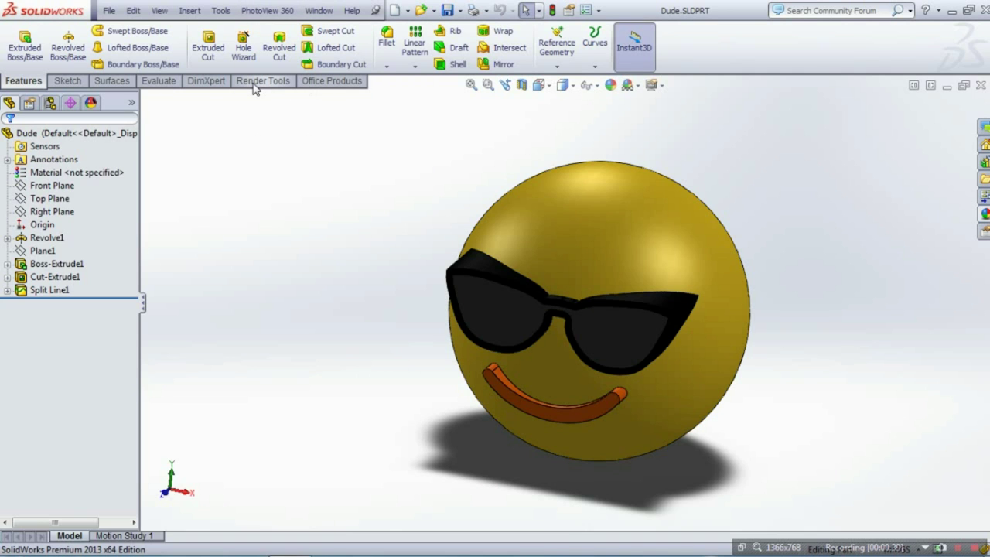
left_click(261, 81)
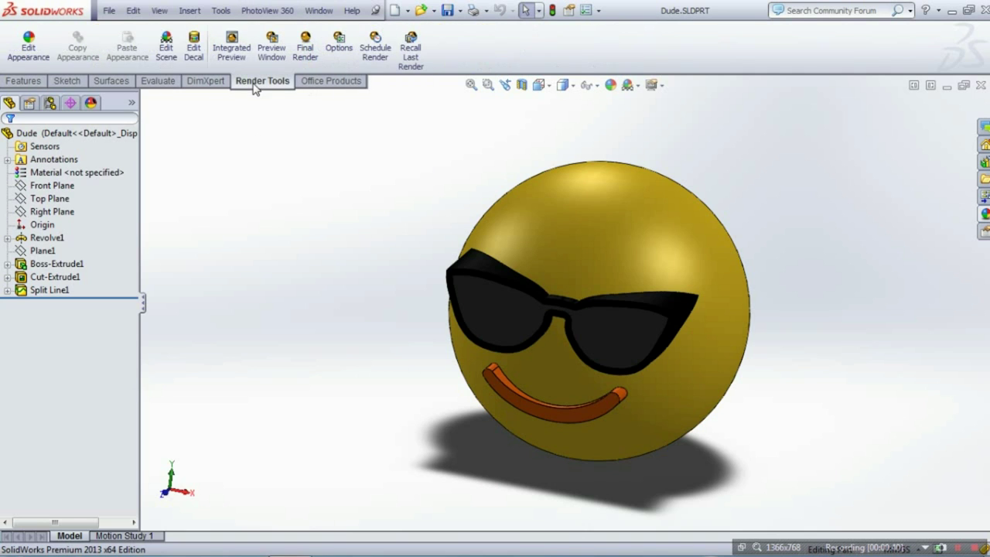
- Run Final Render to produce the 1920×1080 photorealistic image
left_click(316, 65)
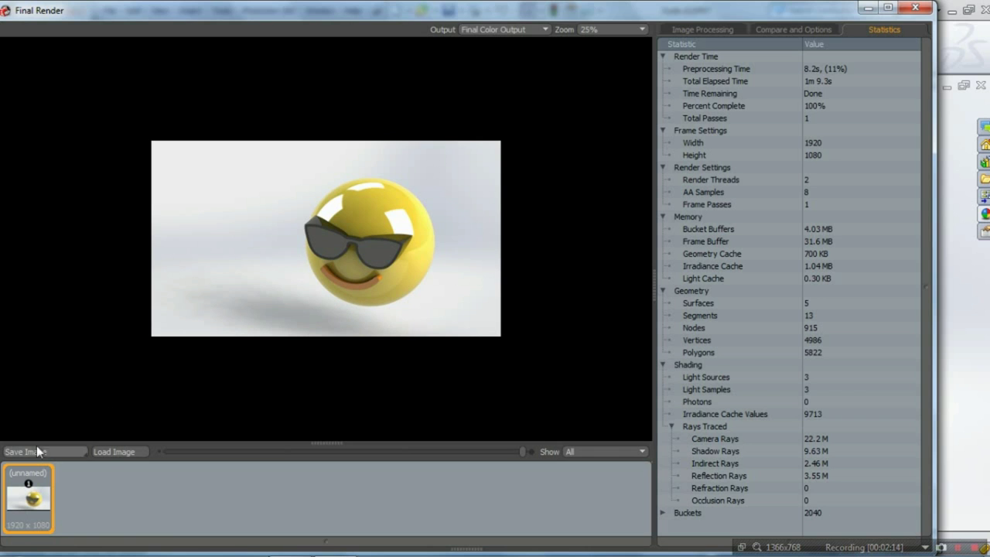
- Save the rendered image as a JPEG named 'Sunglasses'
left_click(31, 456)
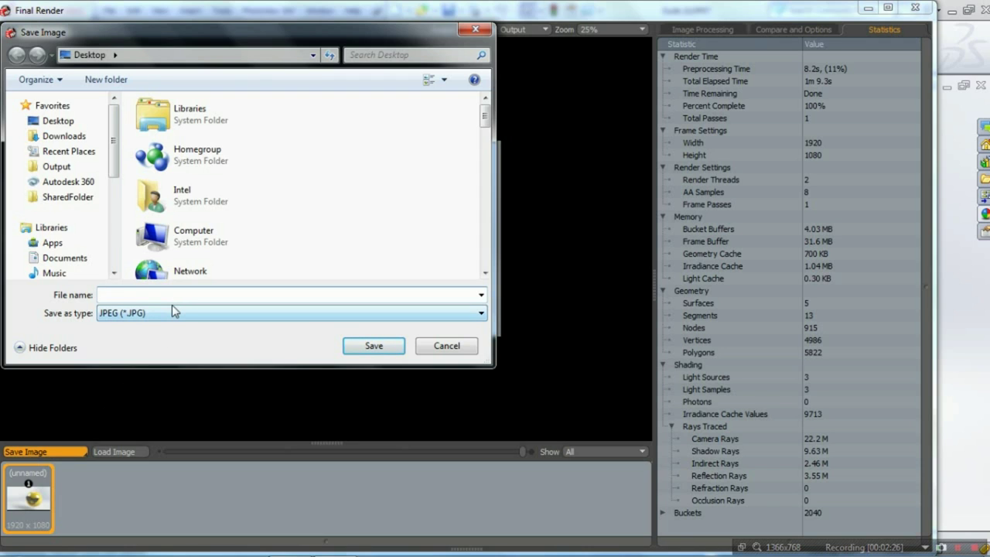
type("Sunglasses")
left_click(384, 348)
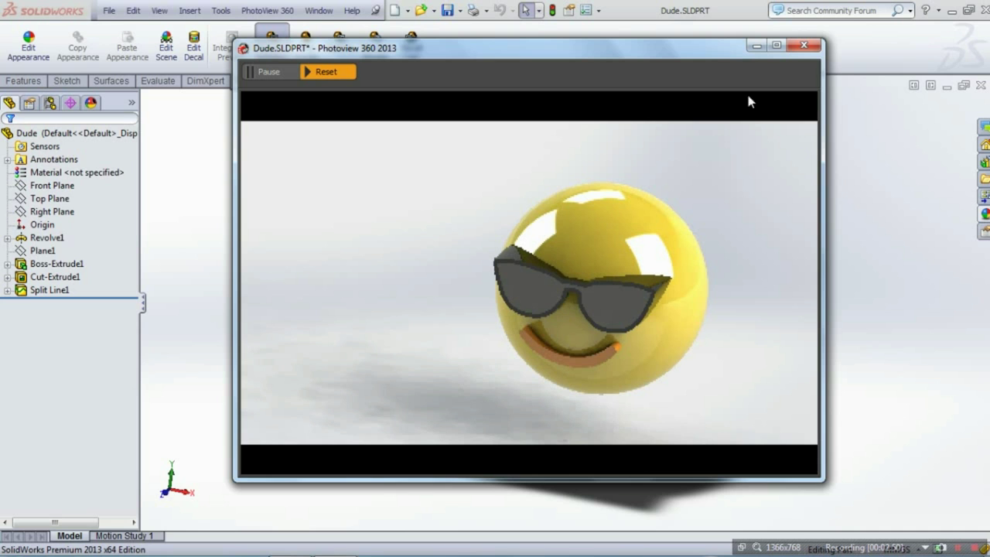
- Close the render preview window and zoom to fit the whole shaded model
left_click(804, 48)
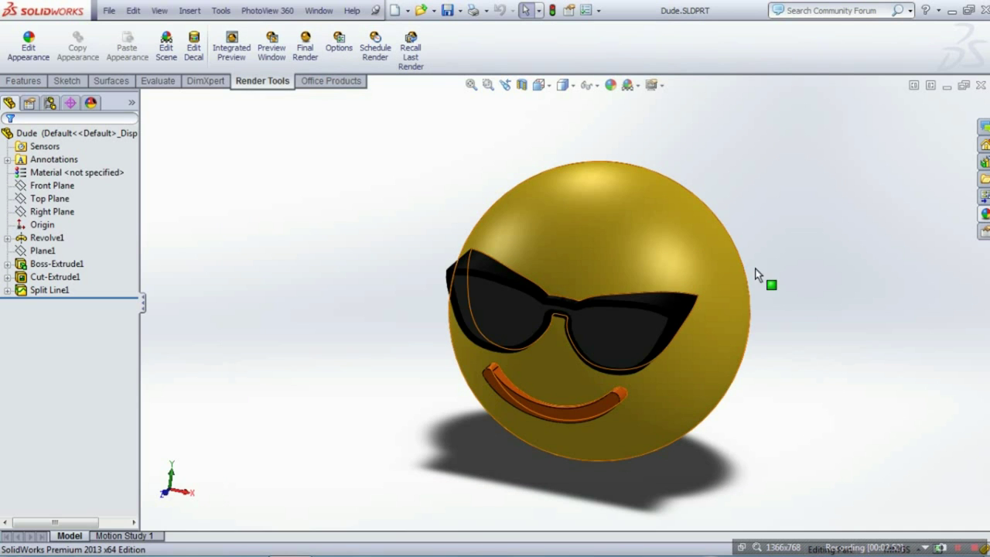
key("f")
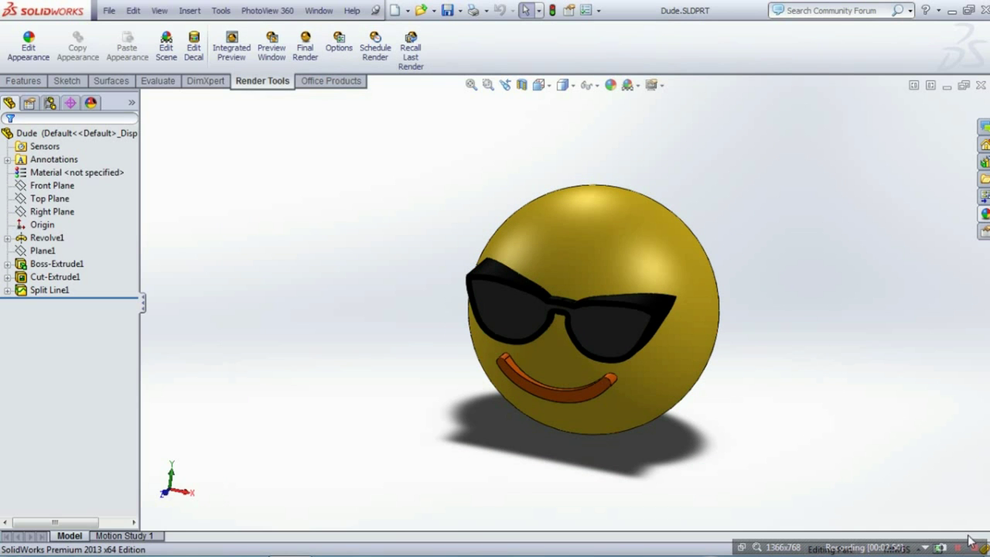